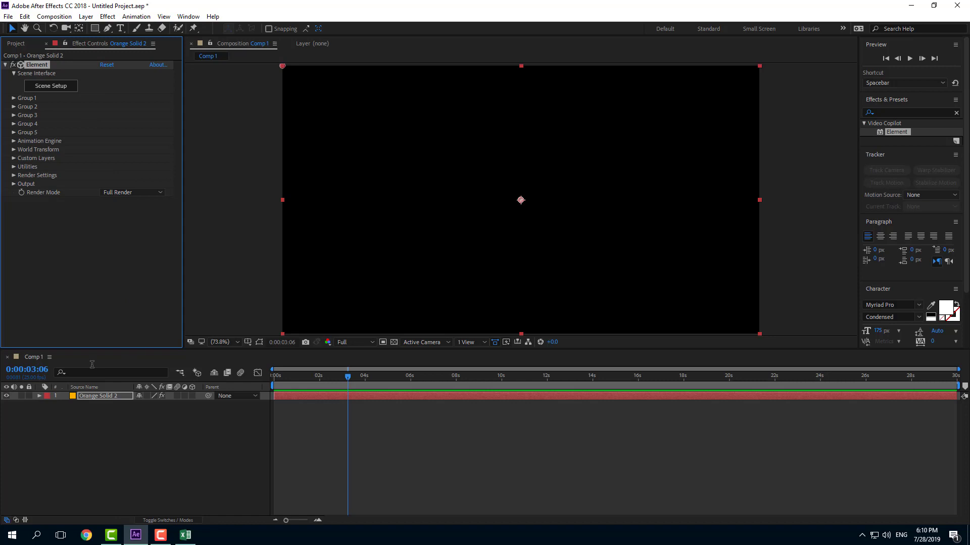
Step: Create a TUTORTUBE text layer and centre it in the comp
left_click(36, 86)
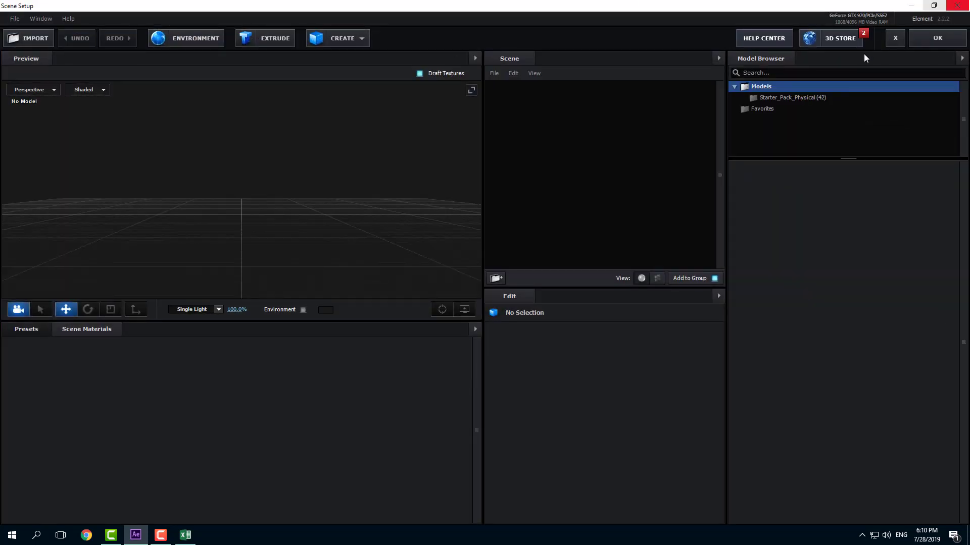
left_click(957, 5)
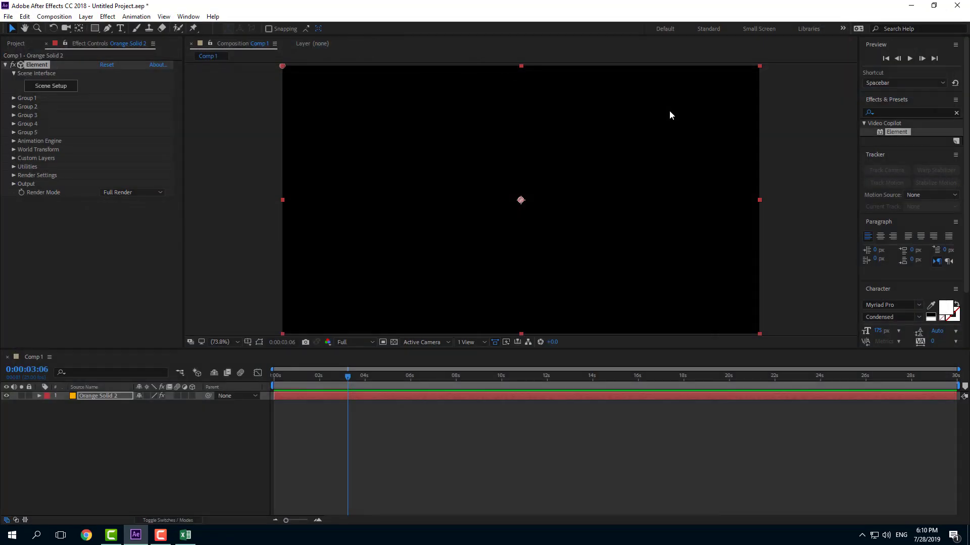
left_click(120, 29)
left_click(437, 198)
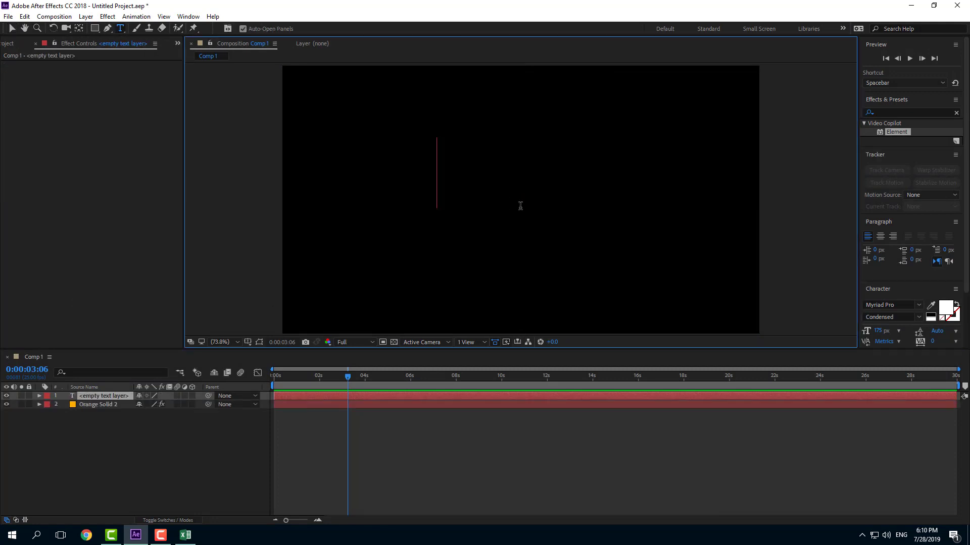
type("TUTORTUBE")
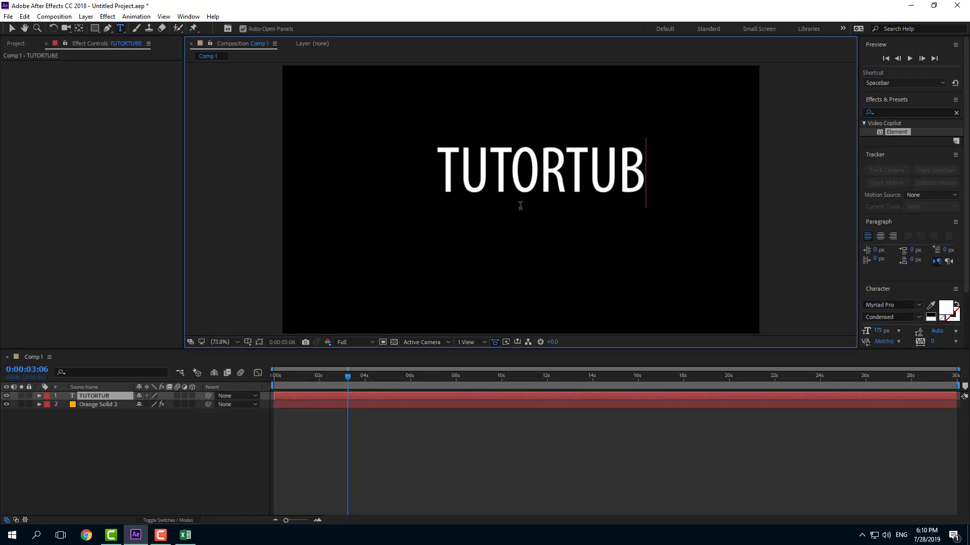
left_click(12, 29)
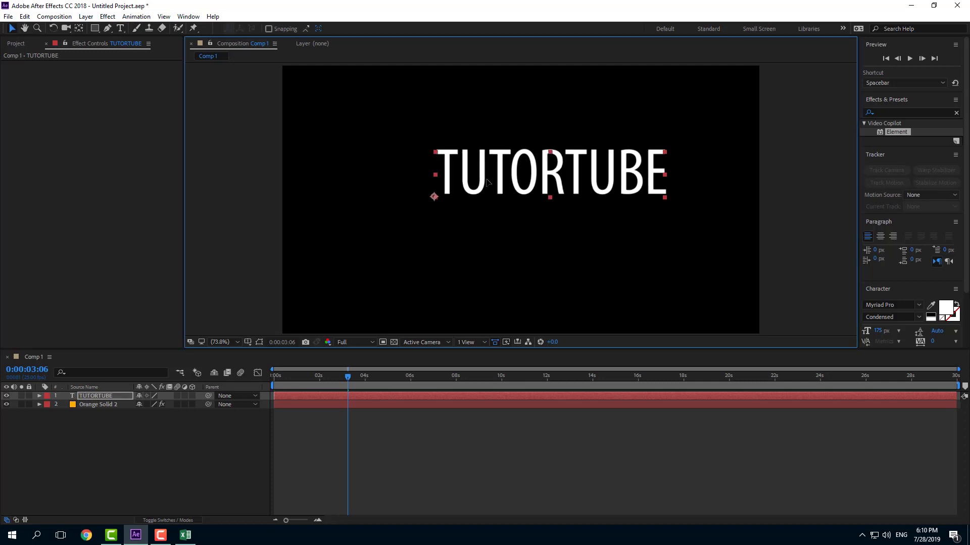
left_click_drag(550, 172, 533, 191)
Step: On the Element solid, set Custom Text and Masks Path Layer 1 to the TUTORTUBE layer
left_click(83, 404)
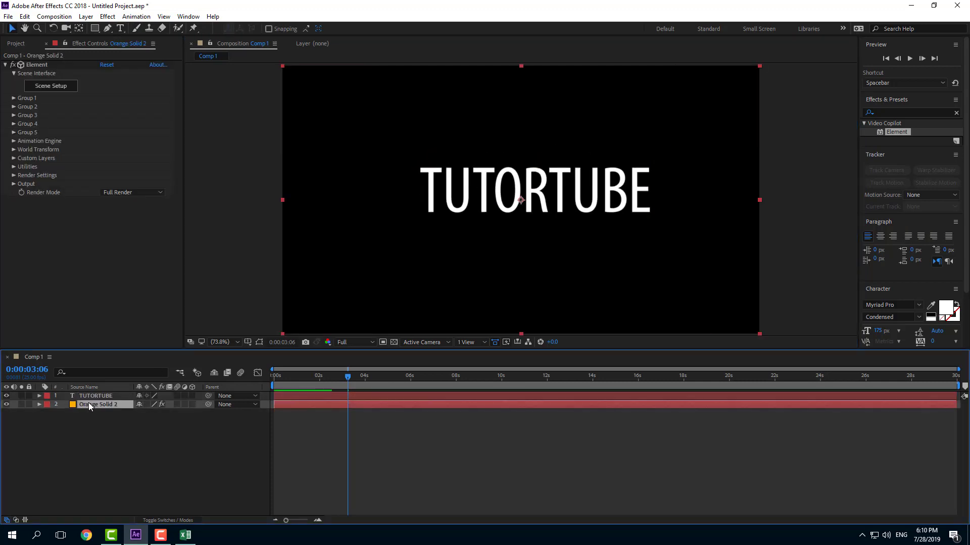
left_click(14, 158)
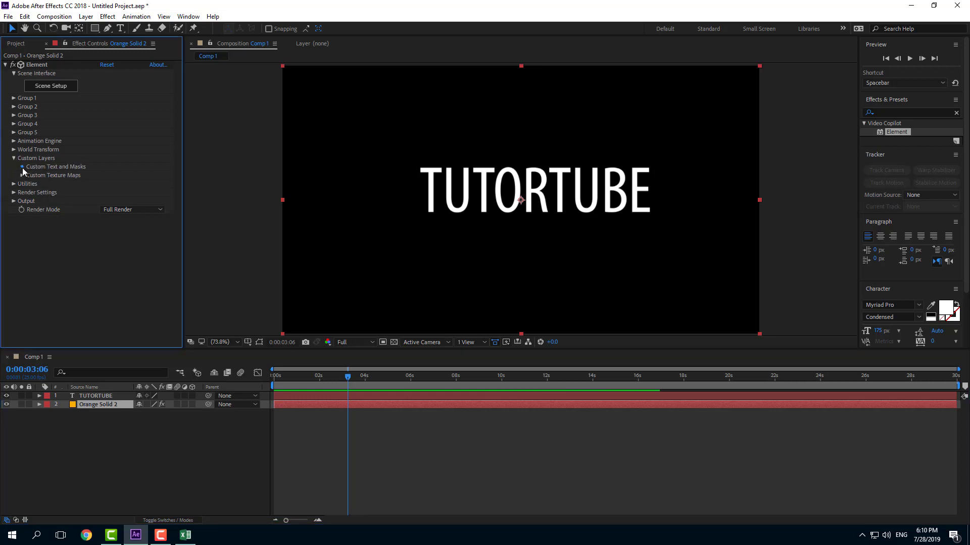
left_click(22, 167)
left_click(120, 177)
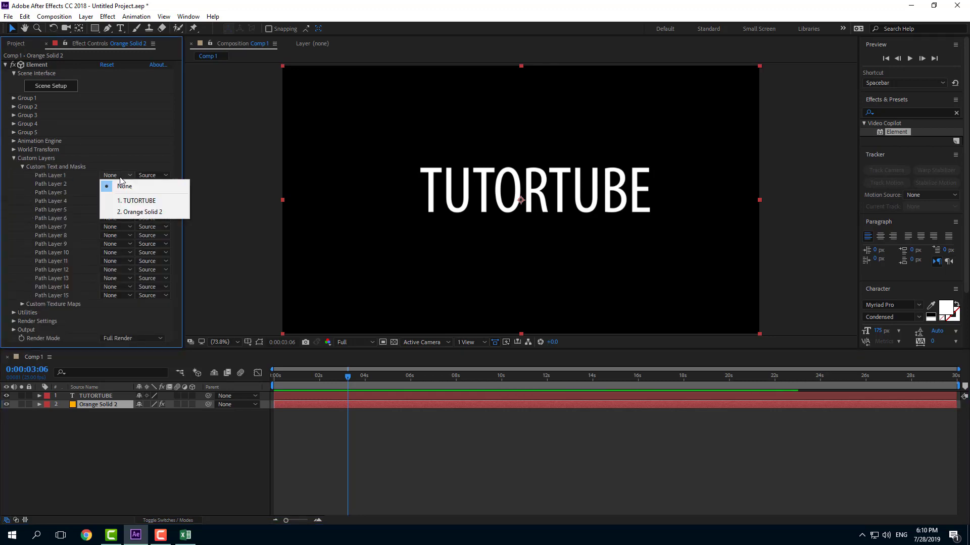
left_click(162, 200)
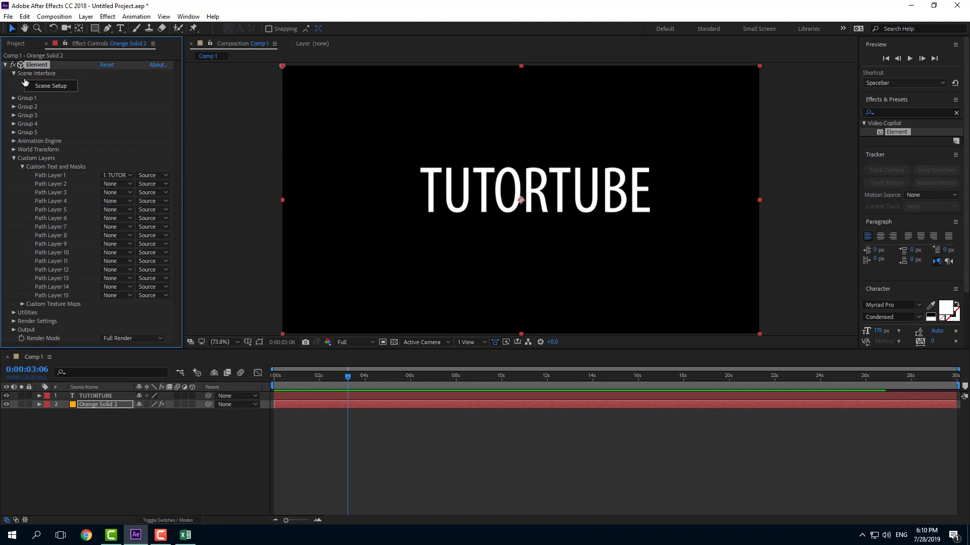
Step: Extrude TUTORTUBE in Scene Setup, stack the Physical Caution and Blue bevels, and confirm
left_click(50, 87)
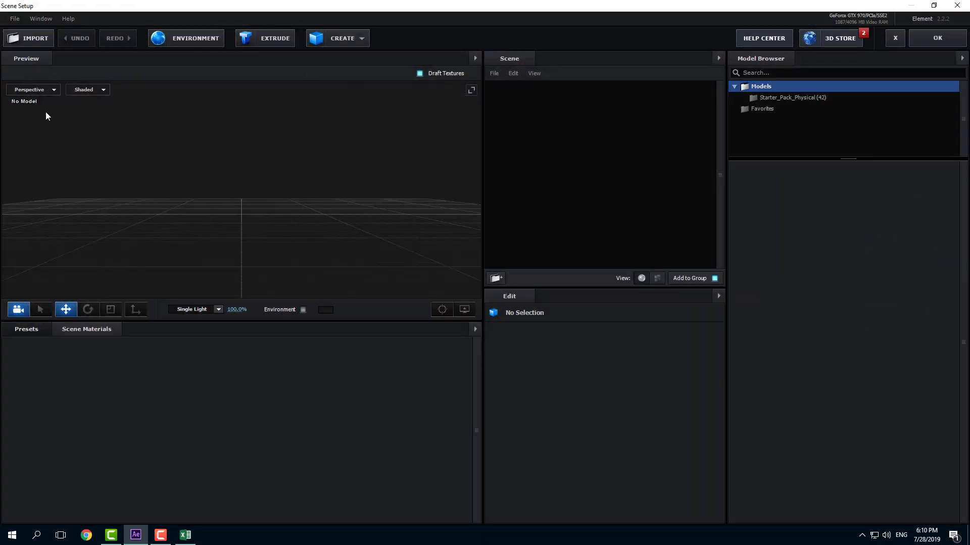
left_click(272, 37)
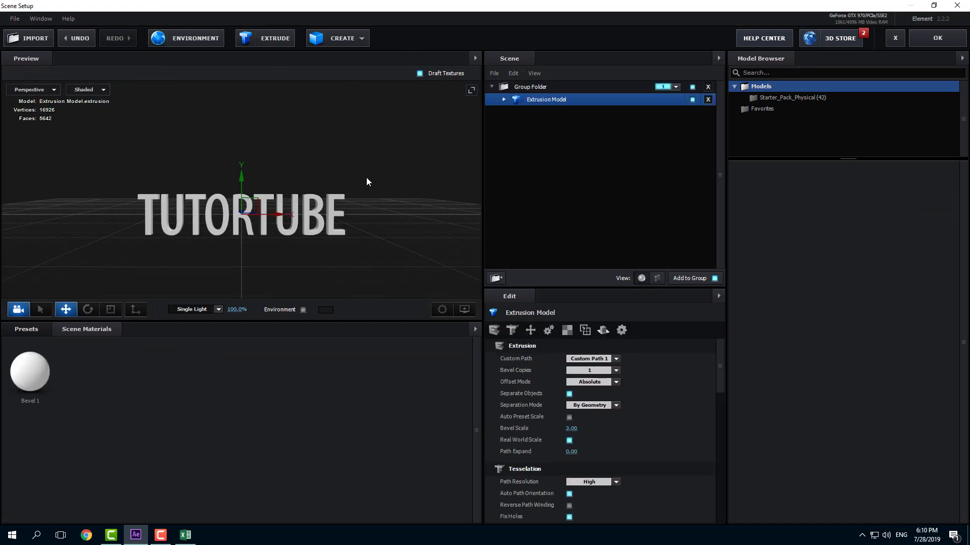
left_click(27, 331)
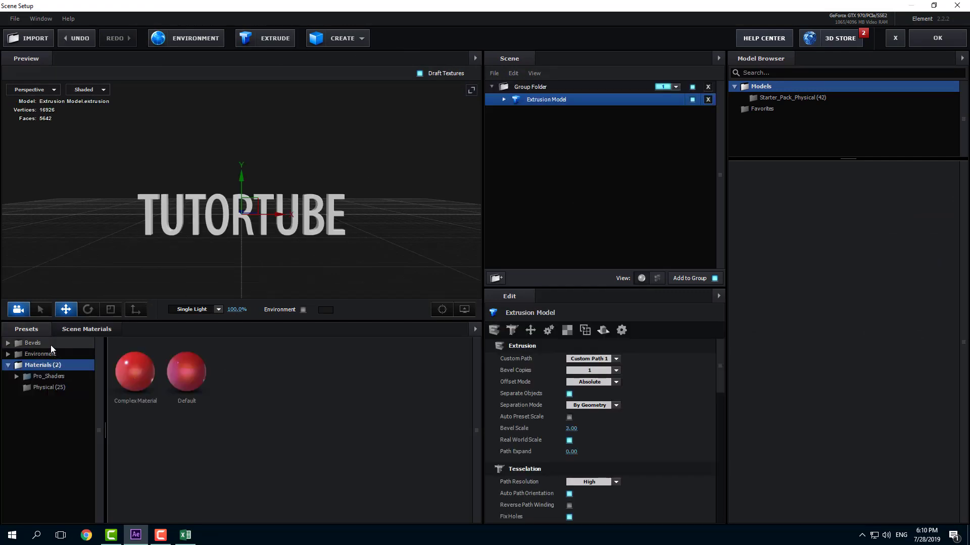
left_click(50, 344)
left_click(58, 355)
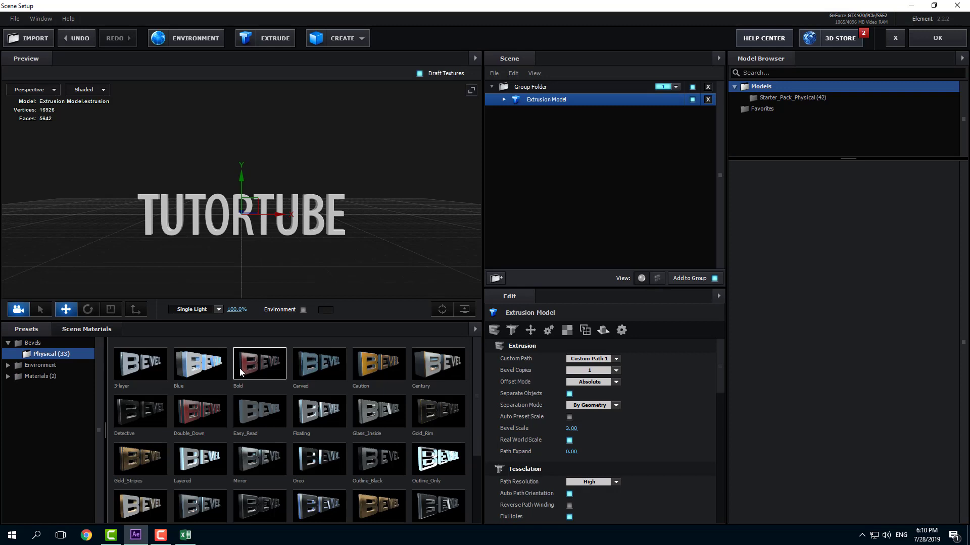
left_click_drag(337, 232, 293, 323)
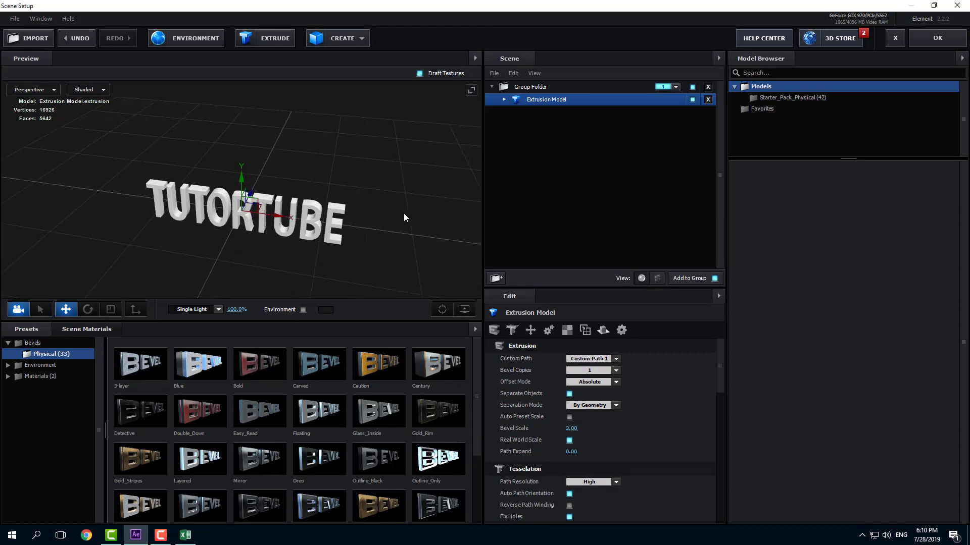
left_click_drag(404, 213, 308, 323)
left_click_drag(379, 364, 360, 180)
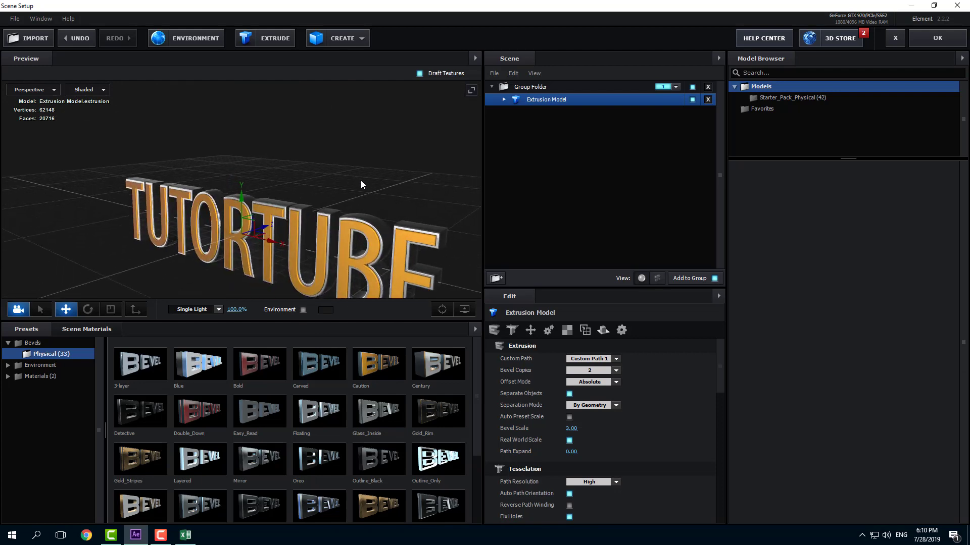
left_click_drag(212, 360, 541, 138)
left_click(938, 38)
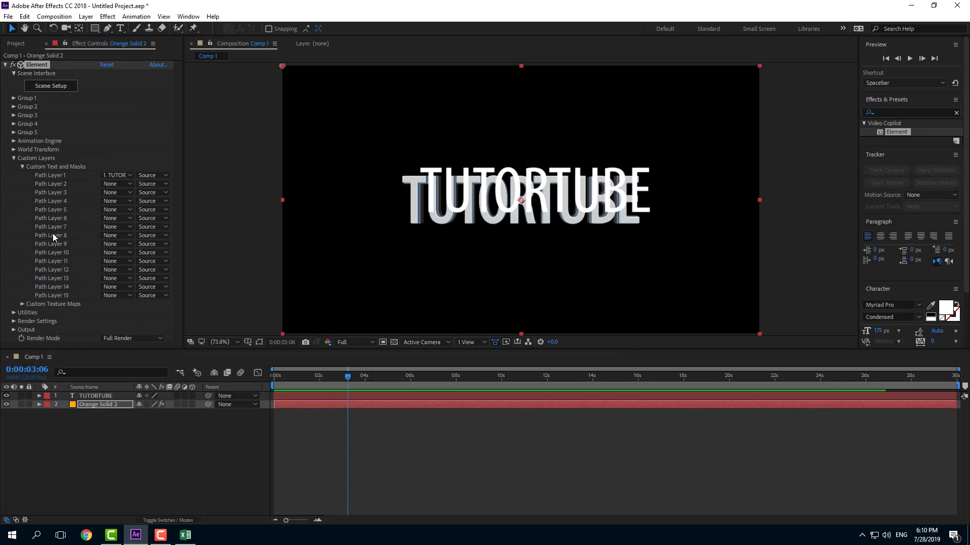
Step: Hide the flat TUTORTUBE text layer and select Orange Solid 2
left_click(7, 396)
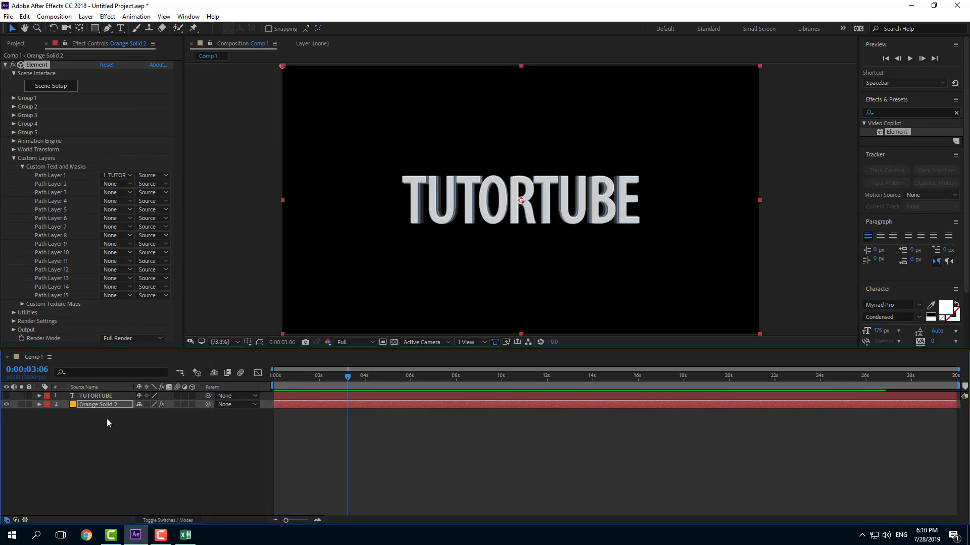
left_click(94, 402)
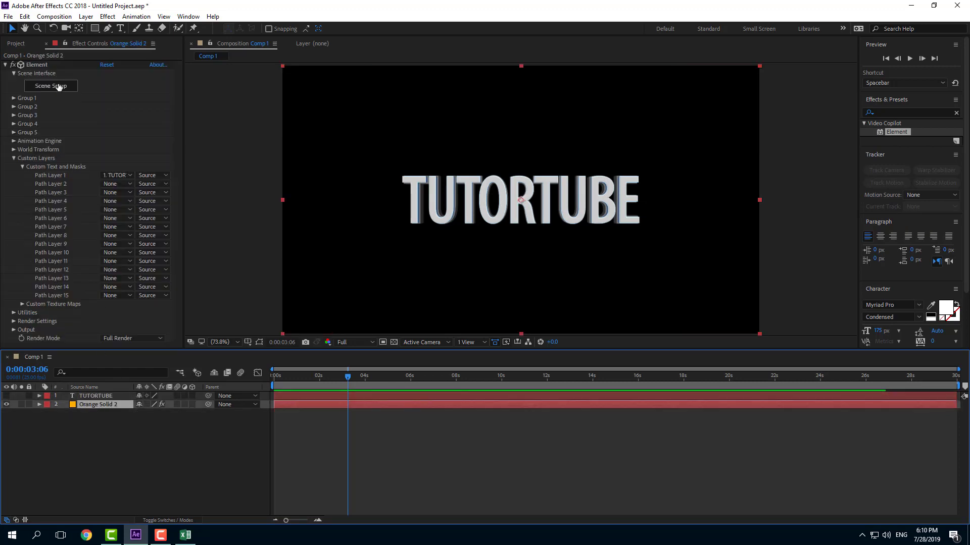
Step: Delete the Group Folder, duplicate the Extrusion Model, and assign the copy to group 2
left_click(57, 87)
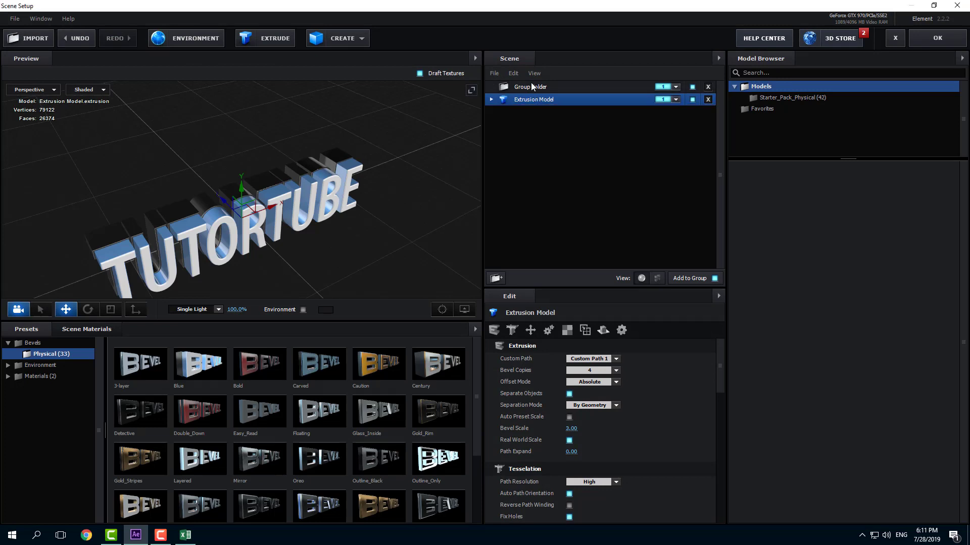
left_click(532, 89)
key("Delete")
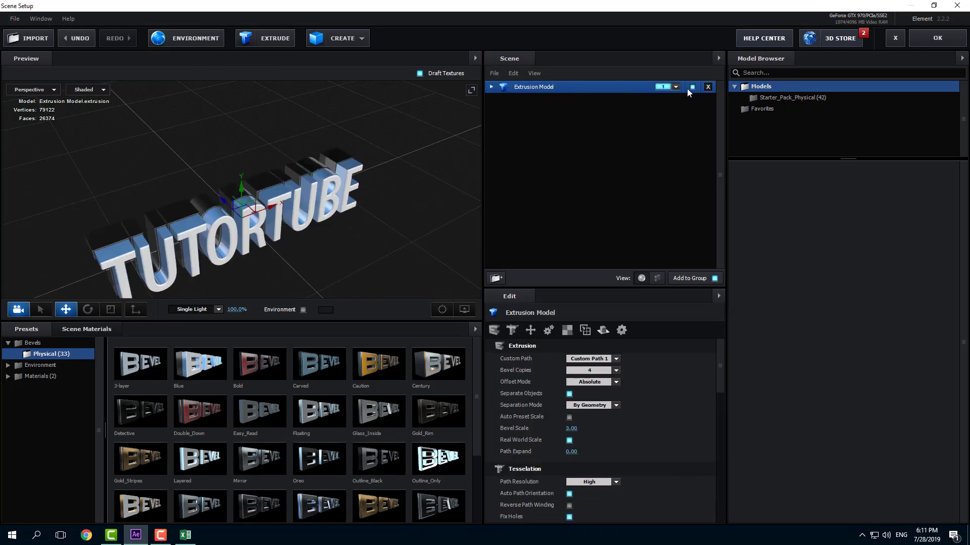
right_click(605, 84)
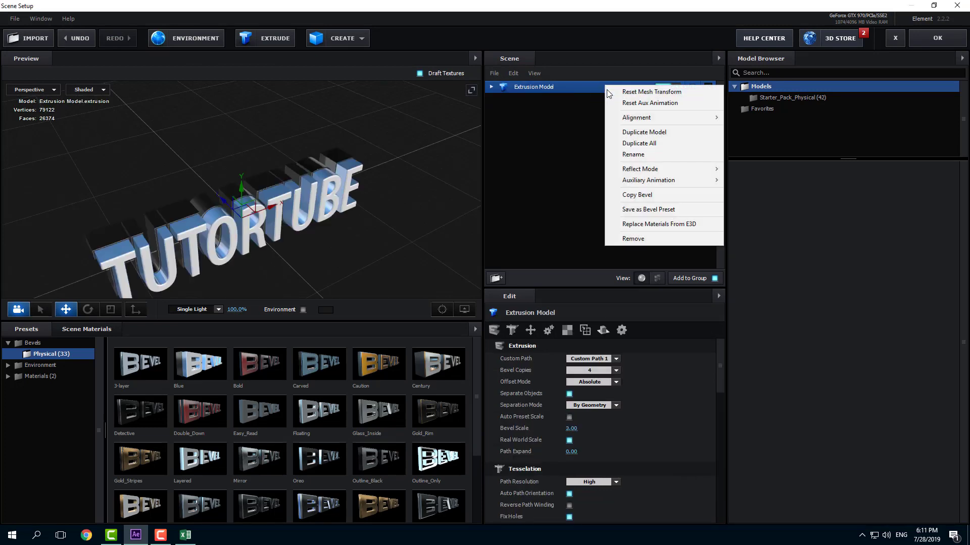
left_click(651, 132)
left_click(672, 103)
left_click(676, 100)
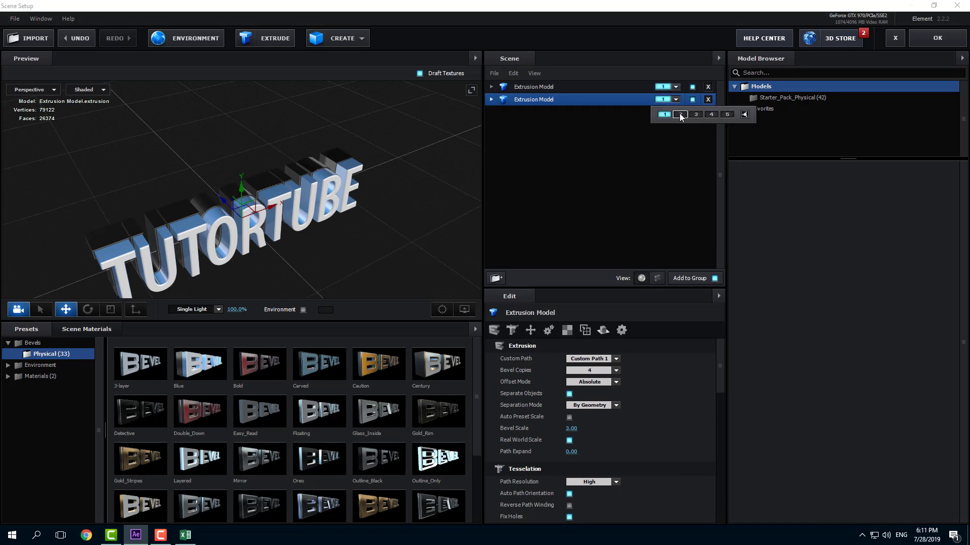
Step: Set Group 2's particle size to 11.80 and its X particle rotation to -90°
left_click(929, 38)
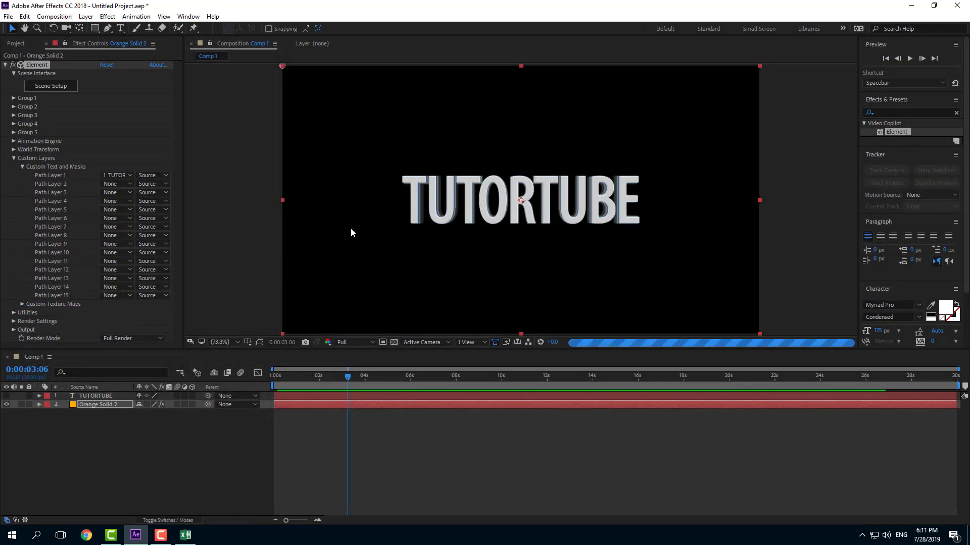
left_click(14, 107)
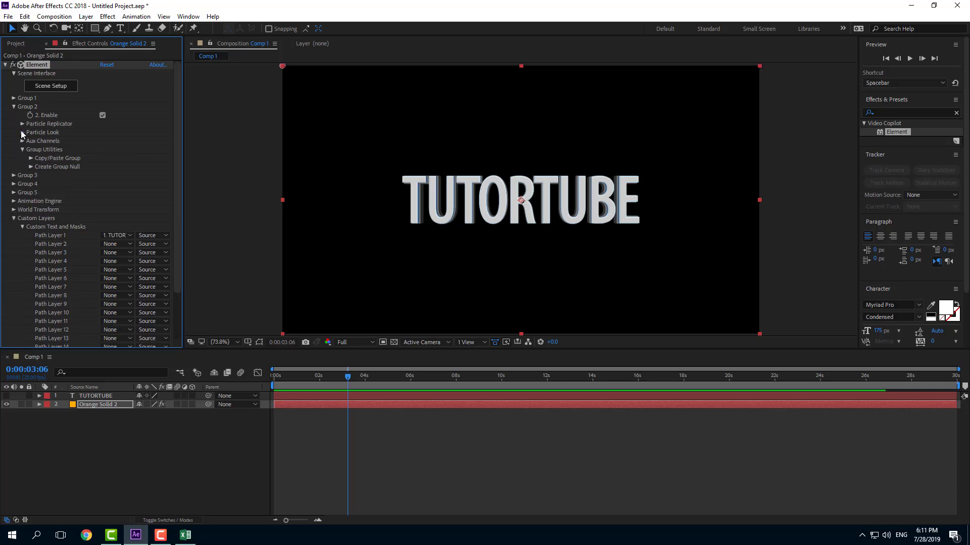
left_click(22, 132)
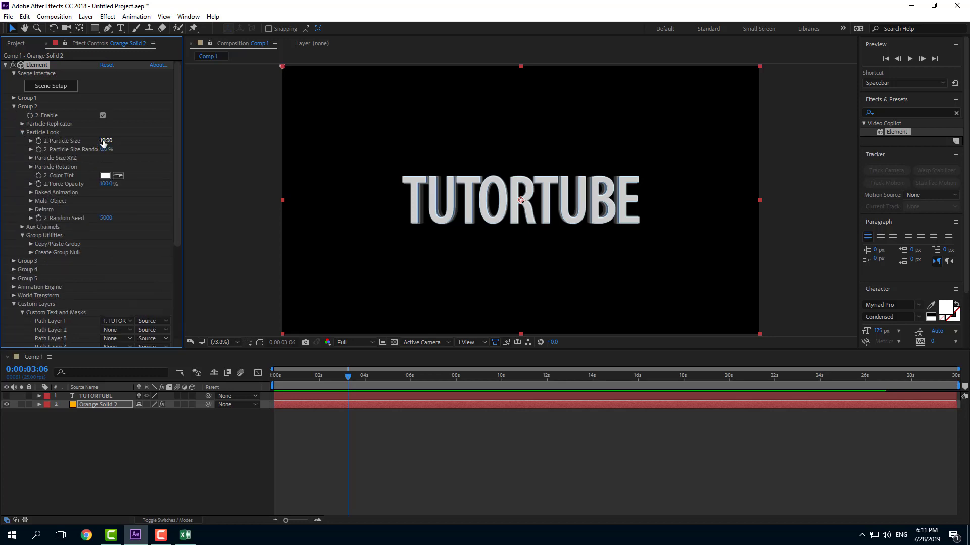
left_click_drag(106, 141, 113, 140)
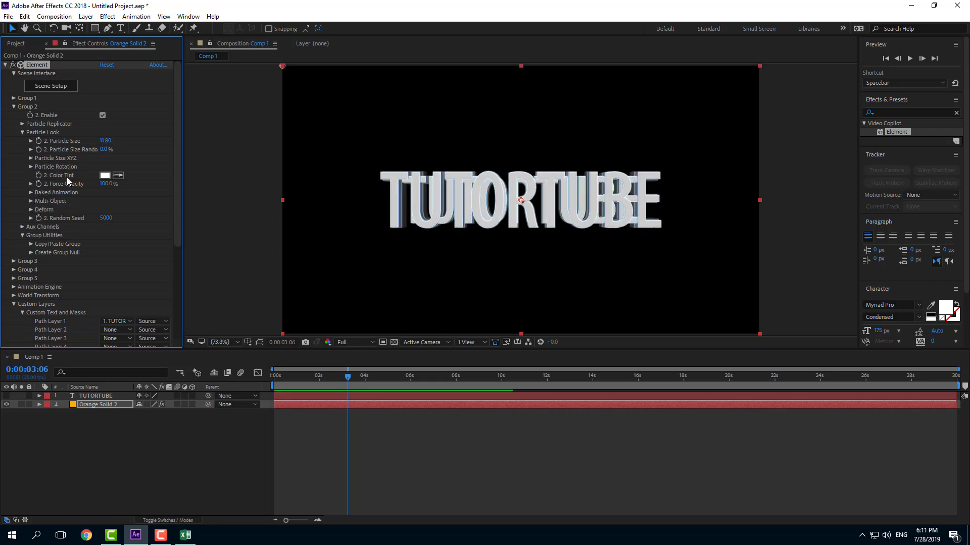
left_click(31, 166)
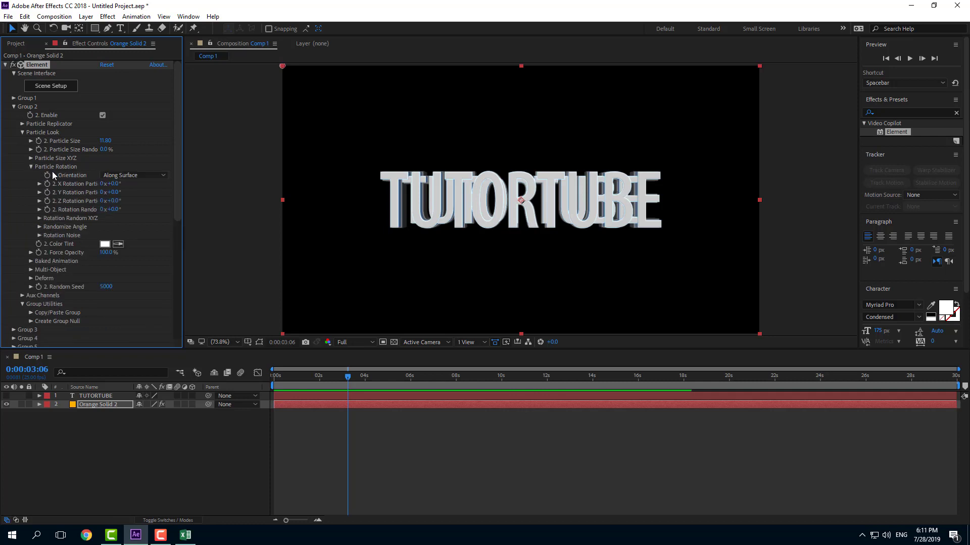
left_click_drag(114, 184, 79, 195)
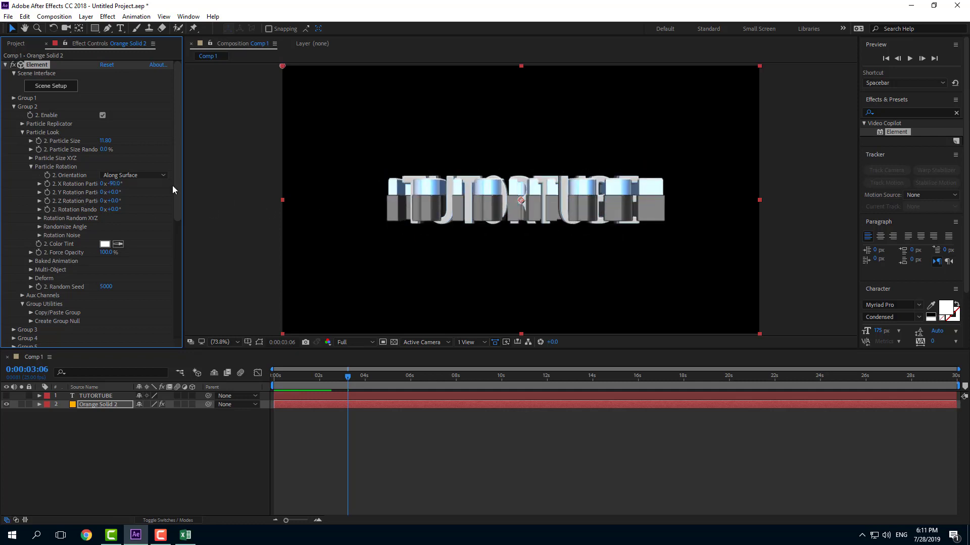
Step: Enable the Animation Engine from Start Group 2 to Finish Group 1, with Animation at 0%
left_click(17, 107)
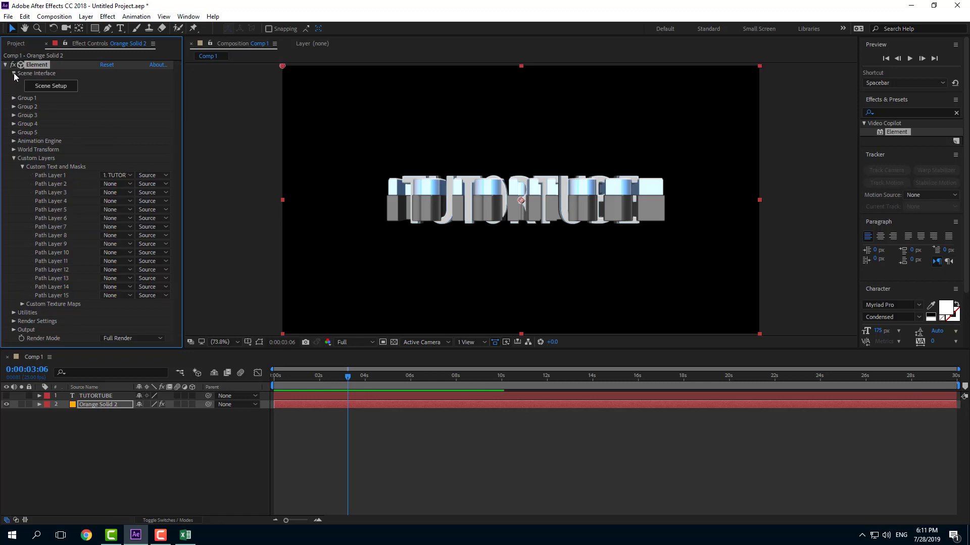
left_click(14, 73)
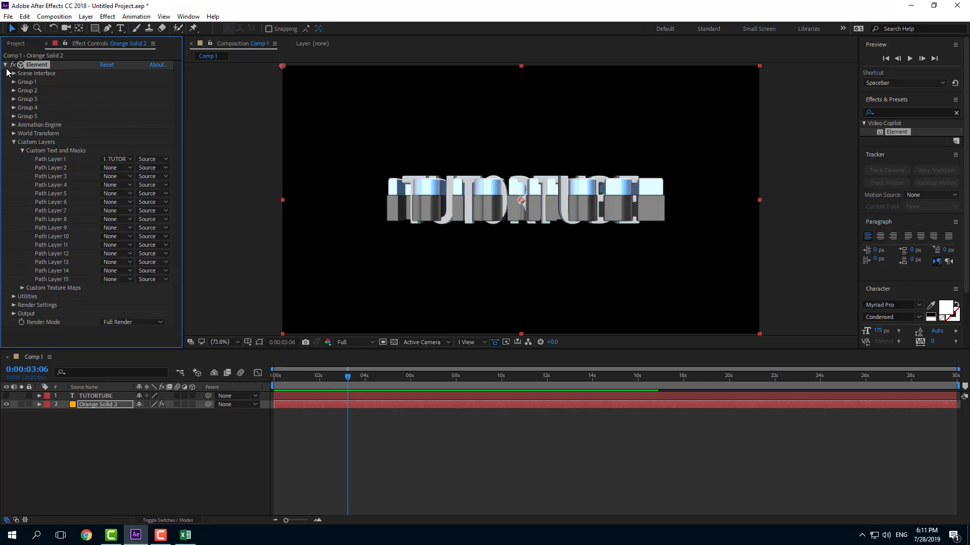
left_click(14, 142)
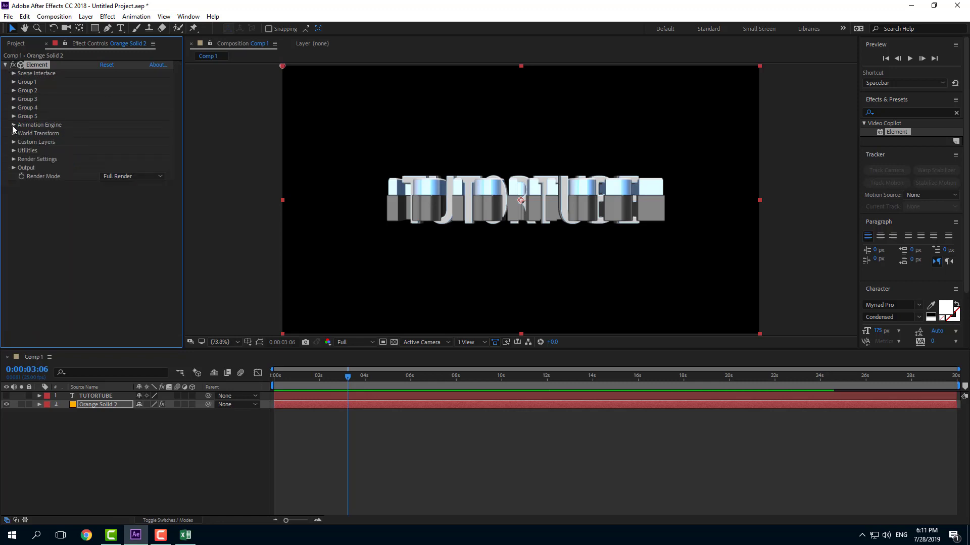
left_click(13, 125)
left_click(126, 151)
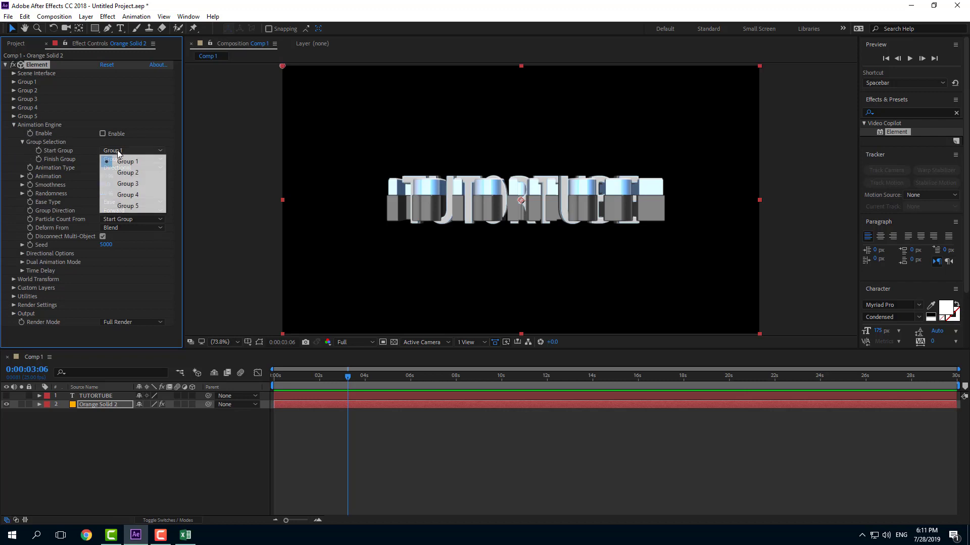
left_click(137, 174)
left_click(145, 157)
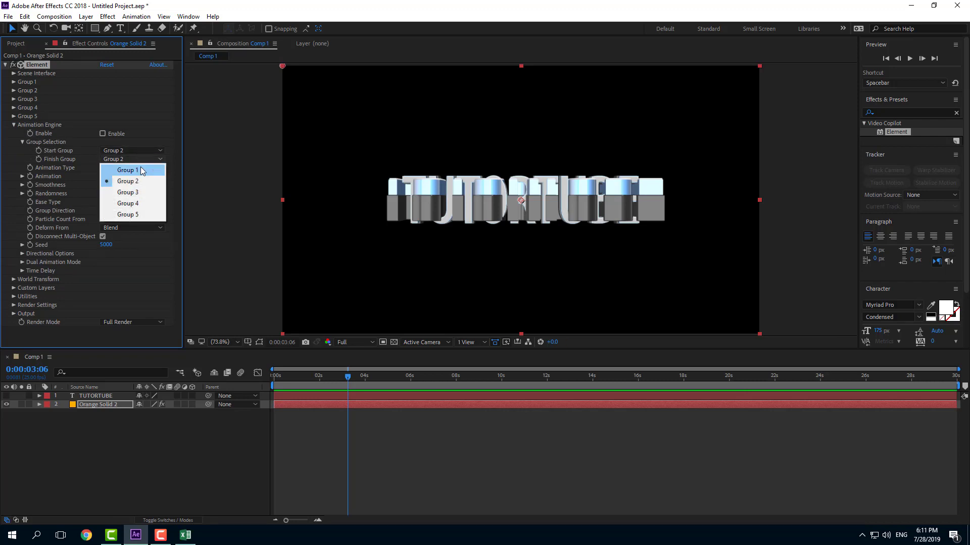
left_click(140, 171)
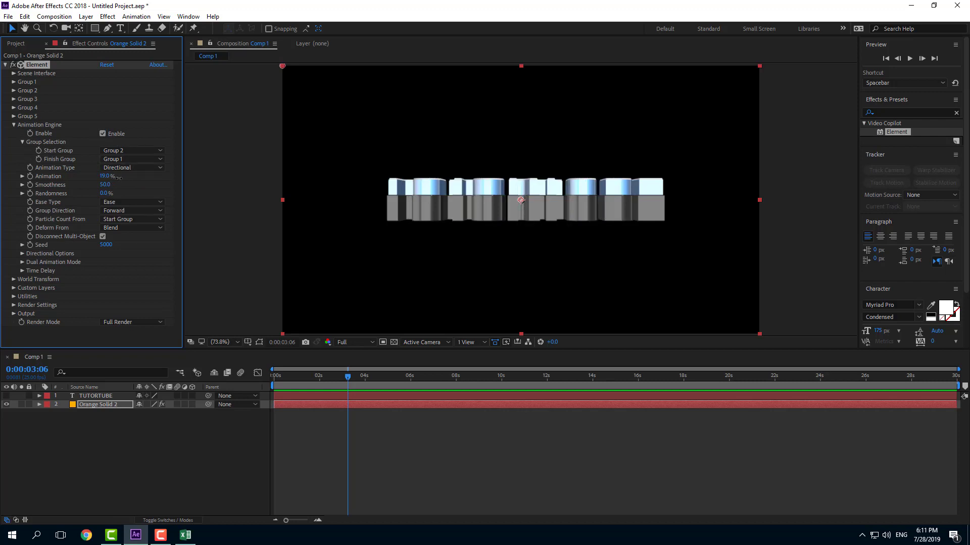
left_click_drag(119, 177, 87, 179)
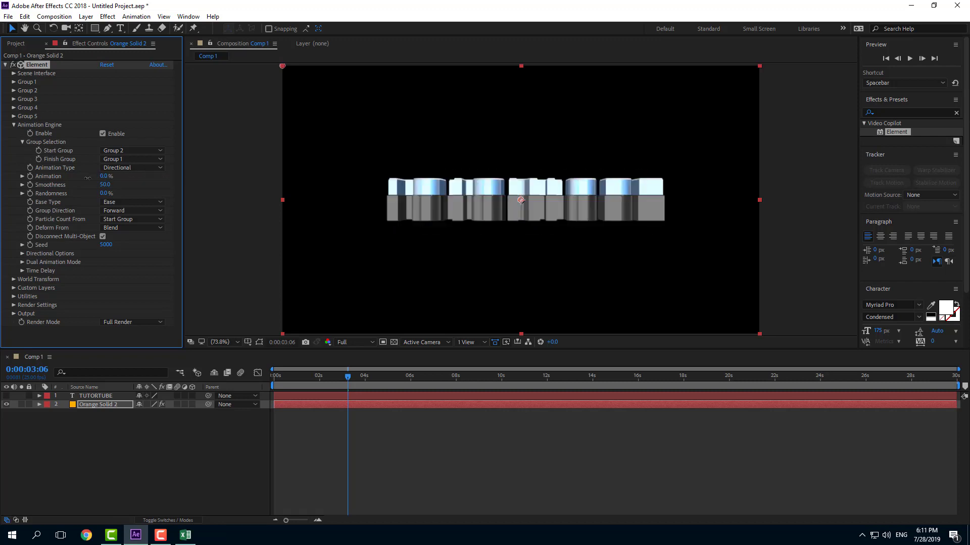
Step: Check Enable Multi-Object in the Particle Look of Group 2 and Group 1
left_click(14, 90)
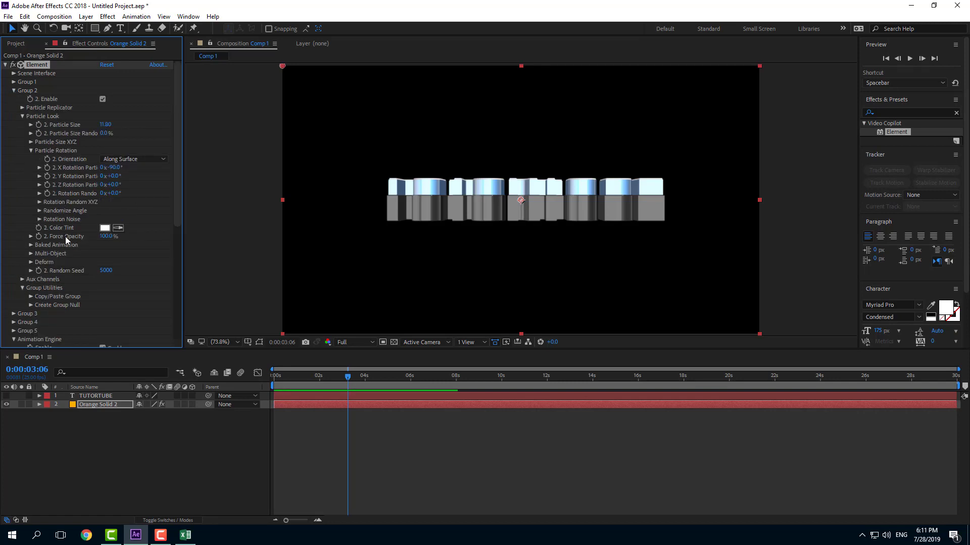
left_click(31, 254)
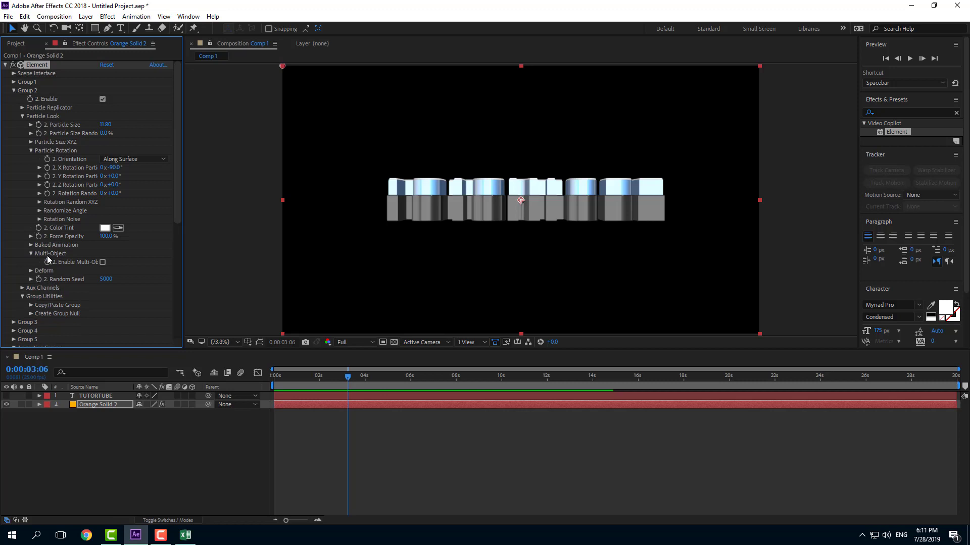
scroll(73, 228, "down", 5)
left_click(68, 135)
scroll(79, 156, "up", 5)
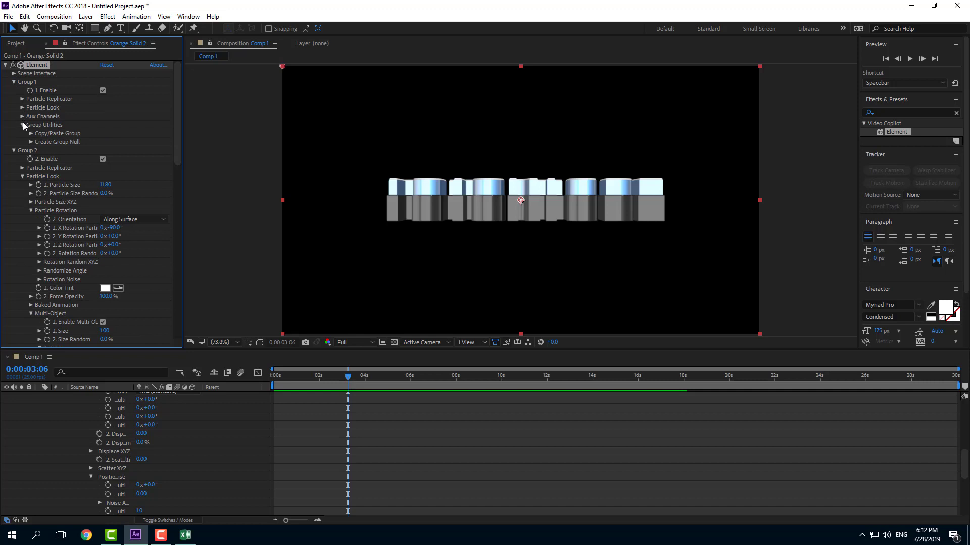
left_click(23, 108)
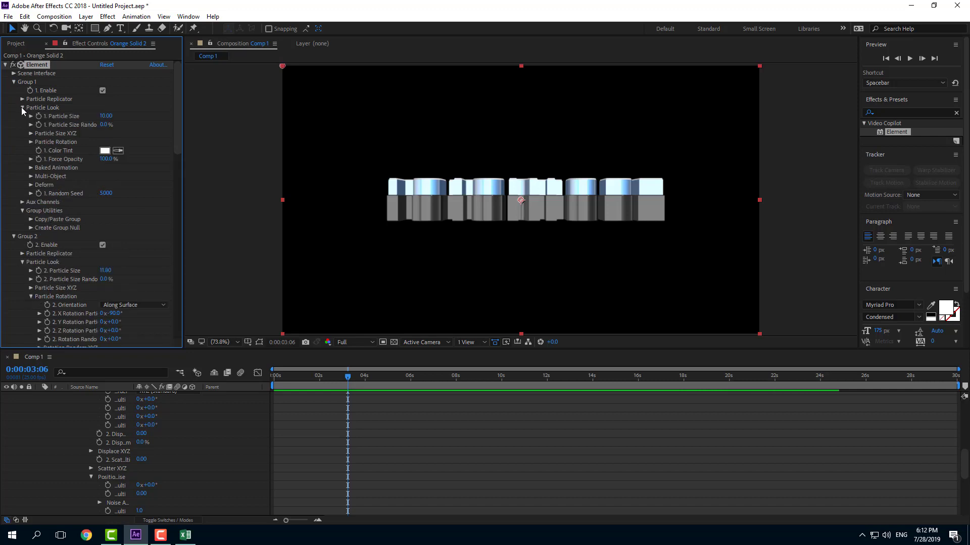
left_click(37, 180)
left_click(102, 185)
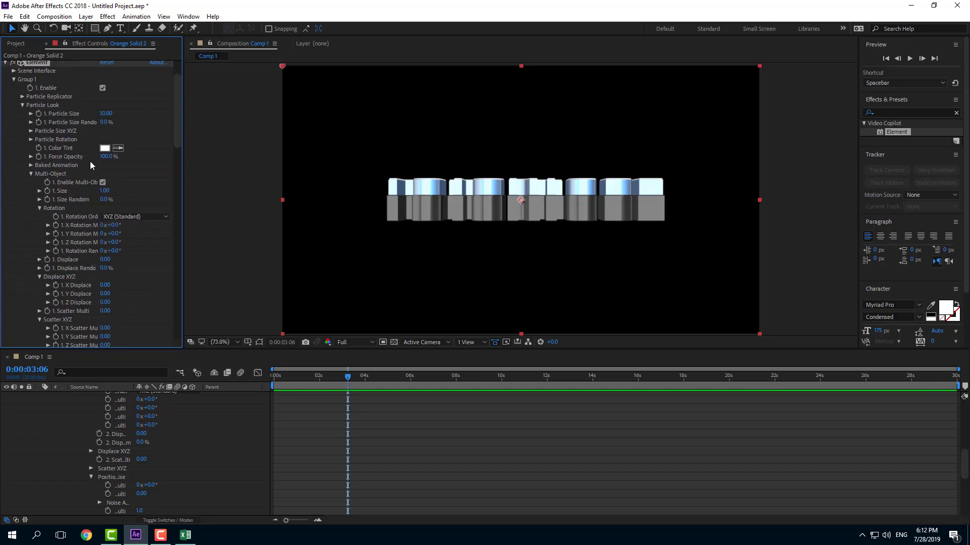
left_click(14, 82)
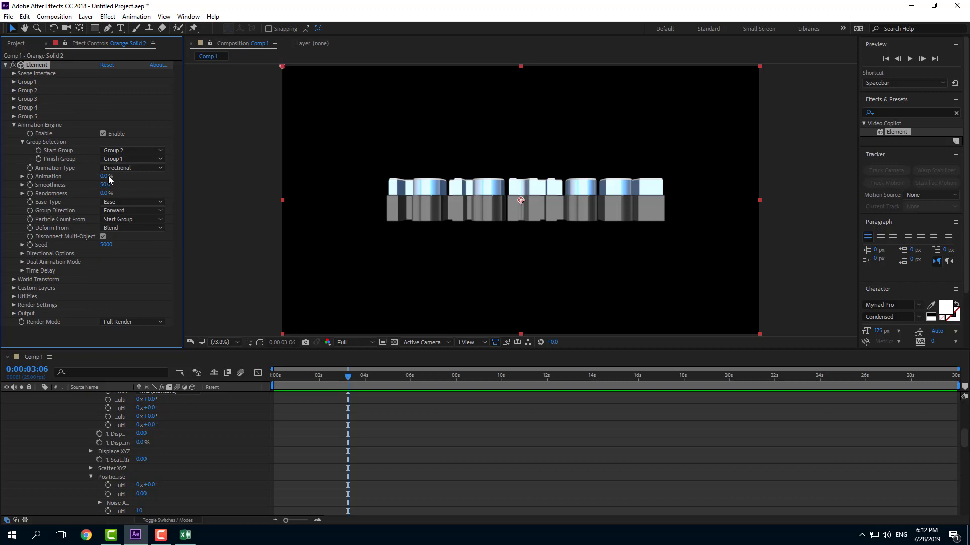
Step: Scrub Animation to 42% so the letters TUTORT form from the blocks
mouse_move(109, 176)
left_mouse_down()
mouse_move(154, 178)
mouse_move(73, 175)
mouse_move(139, 176)
mouse_move(81, 175)
mouse_move(117, 176)
mouse_move(114, 185)
left_mouse_up()
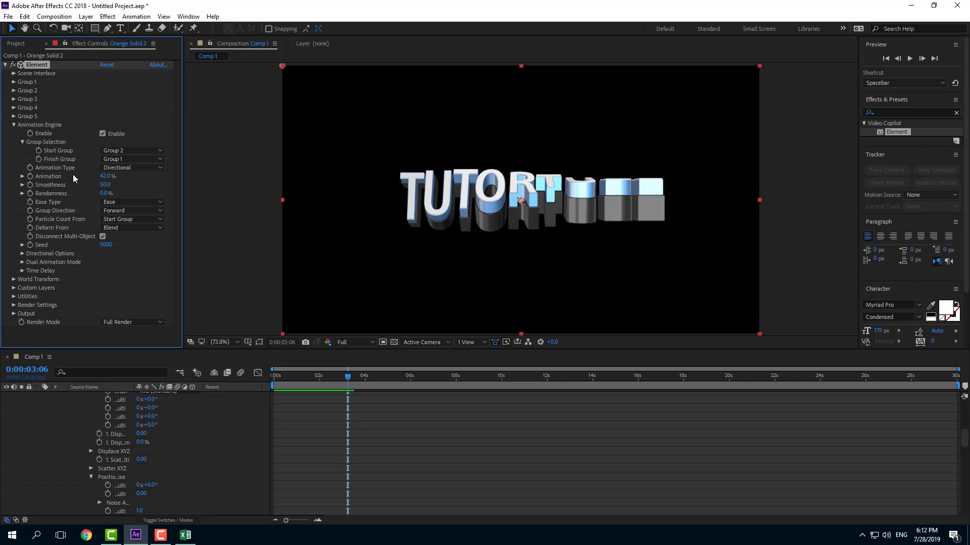
Step: Preview the Uniform, Radial and Random animation types, scrubbing the Radial build
left_click(125, 169)
left_click(128, 177)
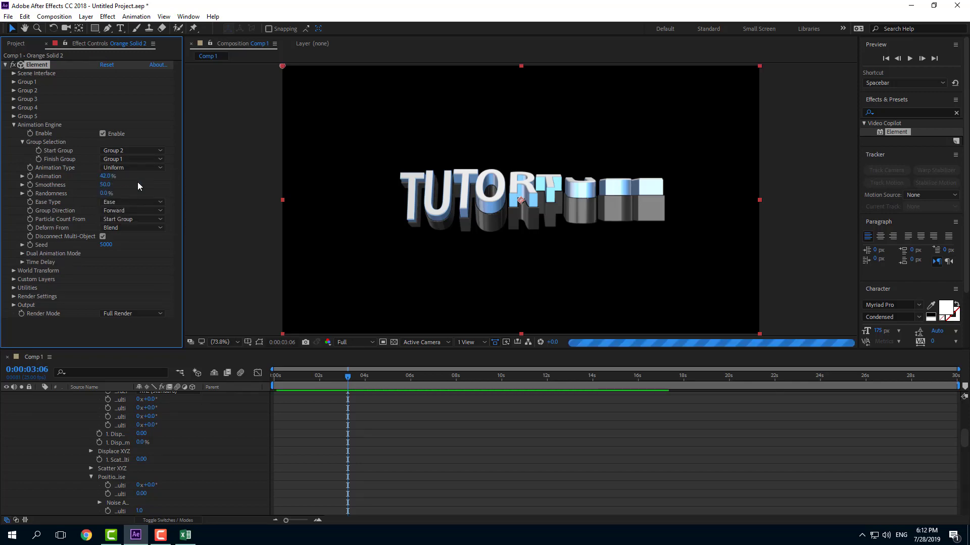
left_click(138, 166)
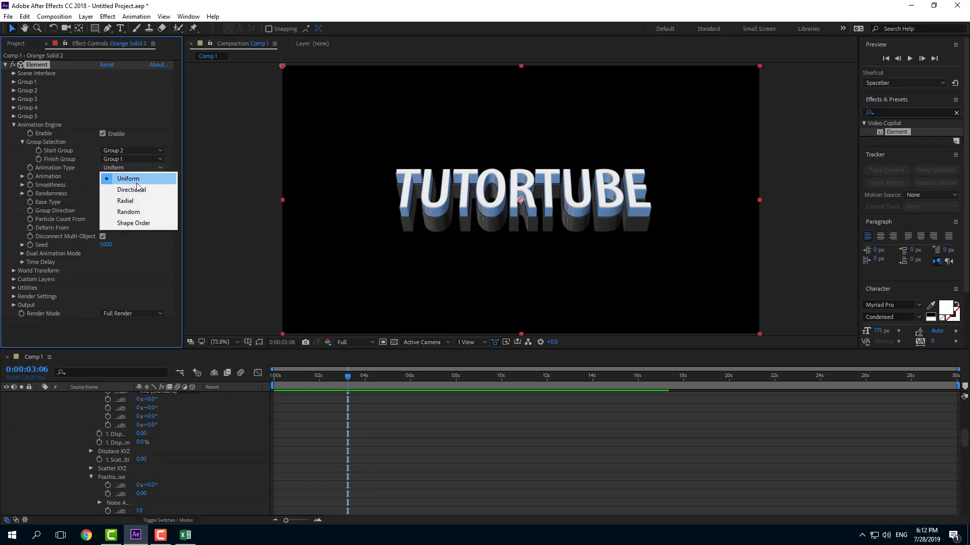
left_click(135, 201)
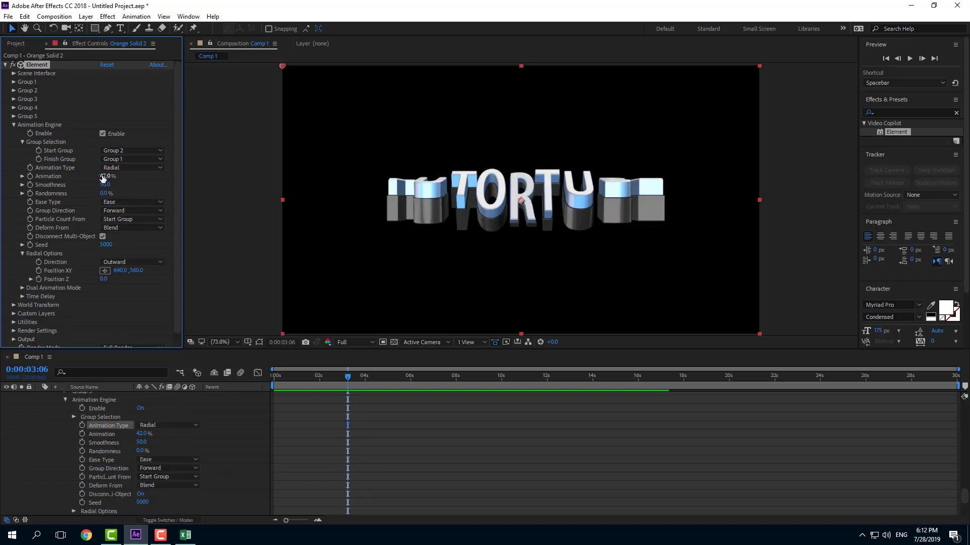
left_click_drag(108, 176, 141, 186)
left_click(118, 169)
left_click(121, 211)
Step: Try Shape Order with Animation at 90%, then return Animation Type to Directional
left_click(128, 169)
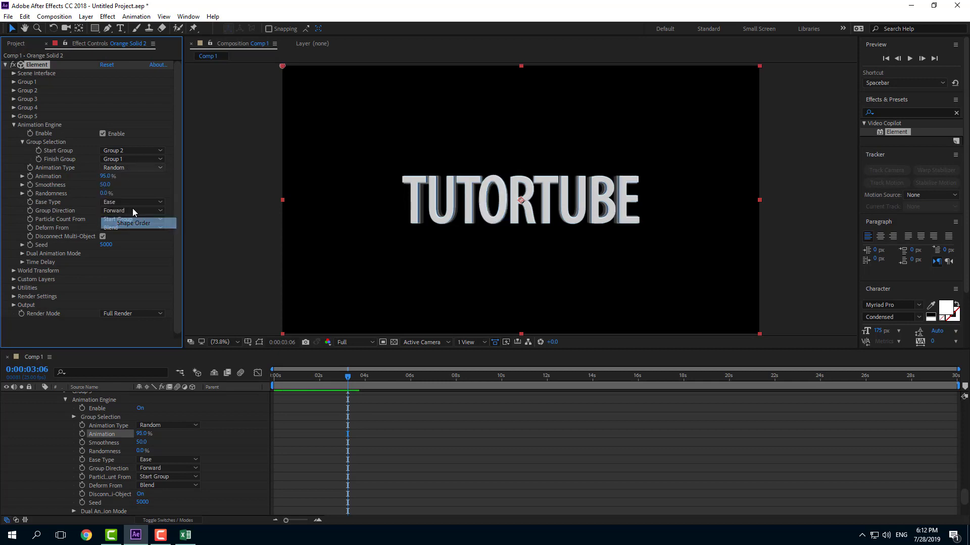
left_click(133, 224)
left_click_drag(101, 180, 127, 172)
left_click(126, 169)
left_click(121, 180)
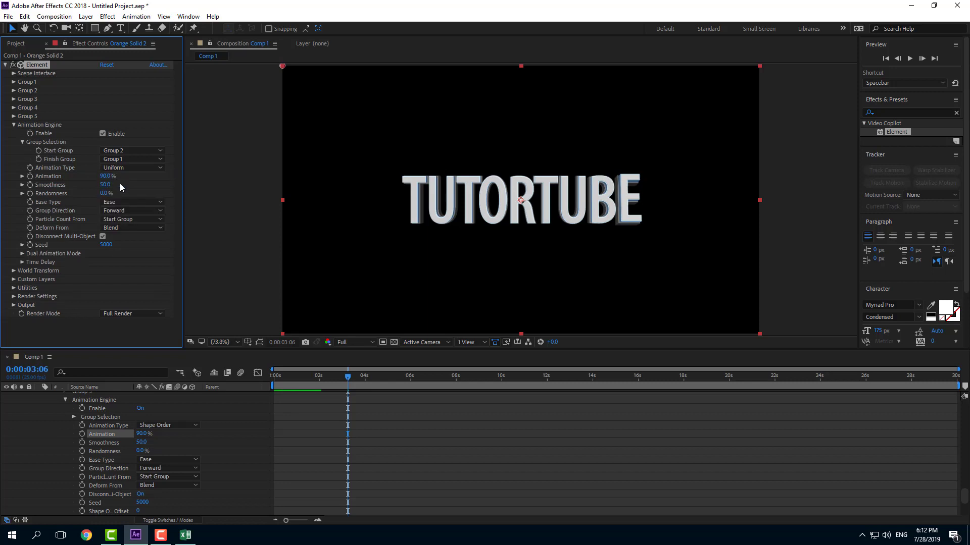
left_click(118, 170)
left_click(129, 189)
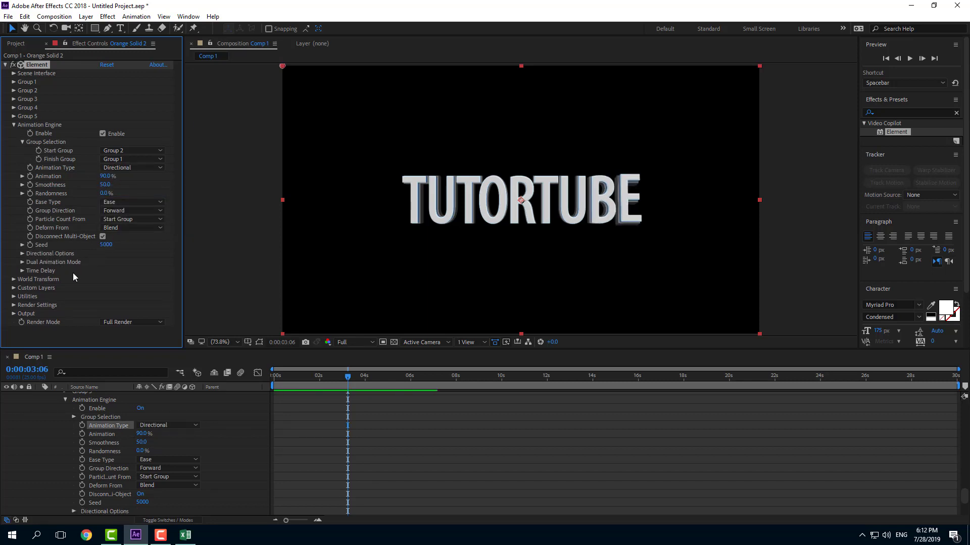
Step: Preview a Radial dual animation, then set Animation to 100% and Dual Animation Type to Off
left_click(22, 261)
left_click(132, 271)
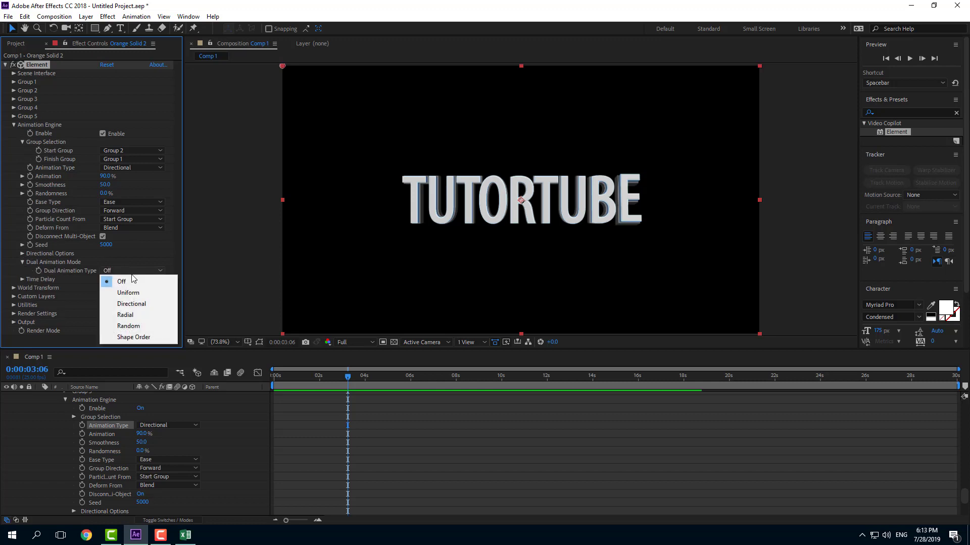
left_click(144, 316)
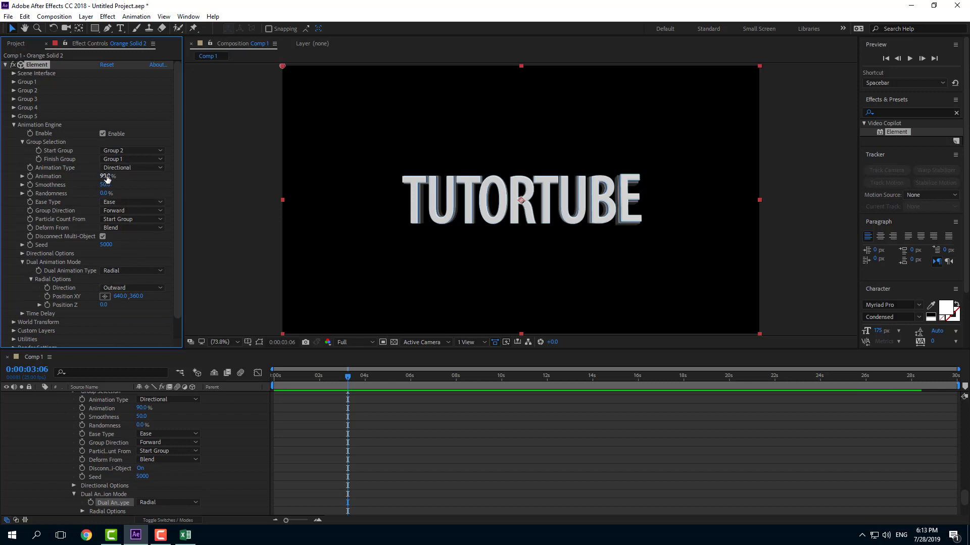
mouse_move(107, 177)
left_mouse_down()
mouse_move(94, 182)
mouse_move(112, 182)
left_mouse_up()
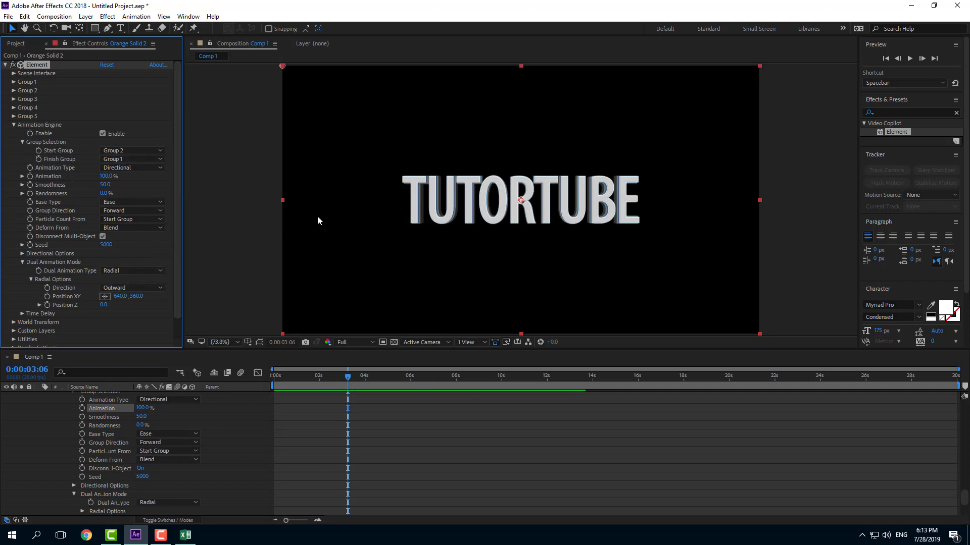
left_click(130, 271)
left_click(134, 281)
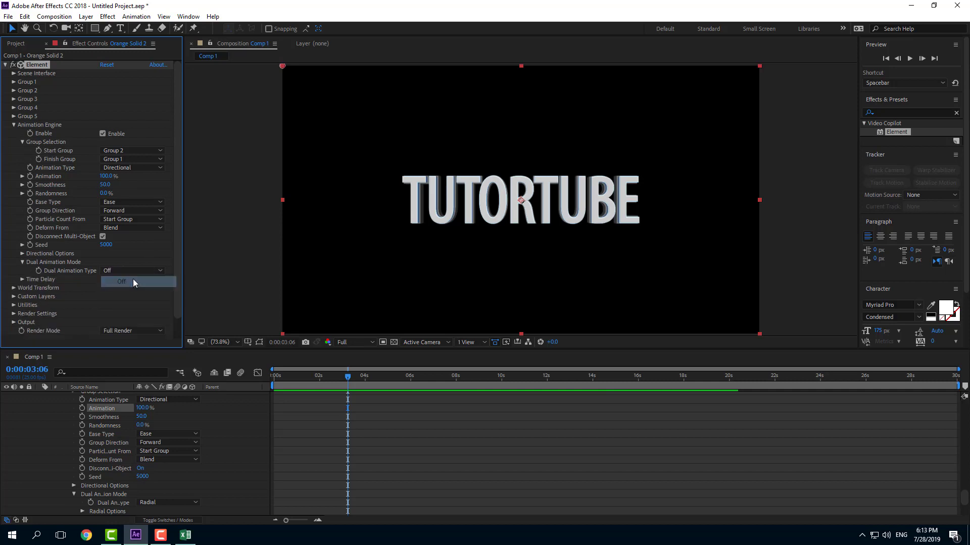